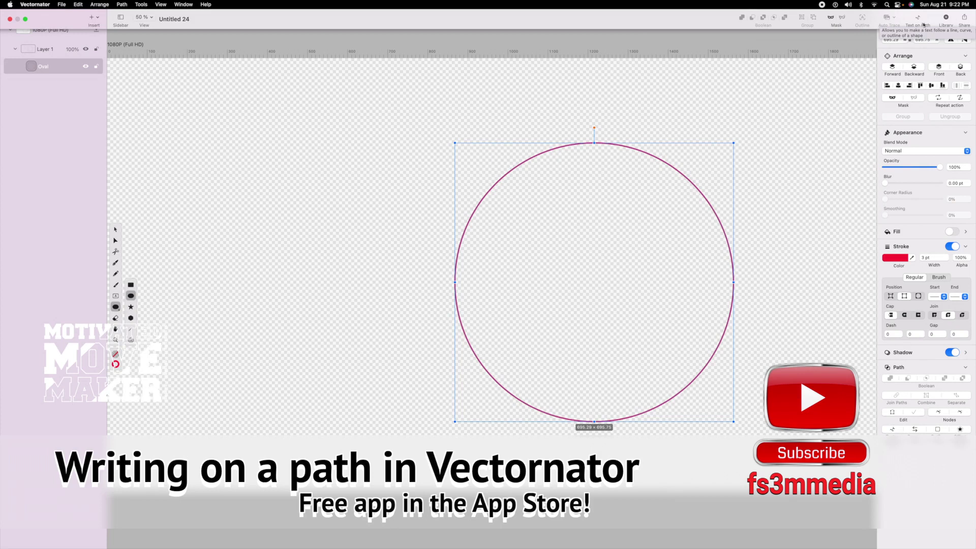
- Wrap the placeholder word TEXT along the selected circle with Text on Path
{"action": "left_click", "coordinate": [917, 21]}
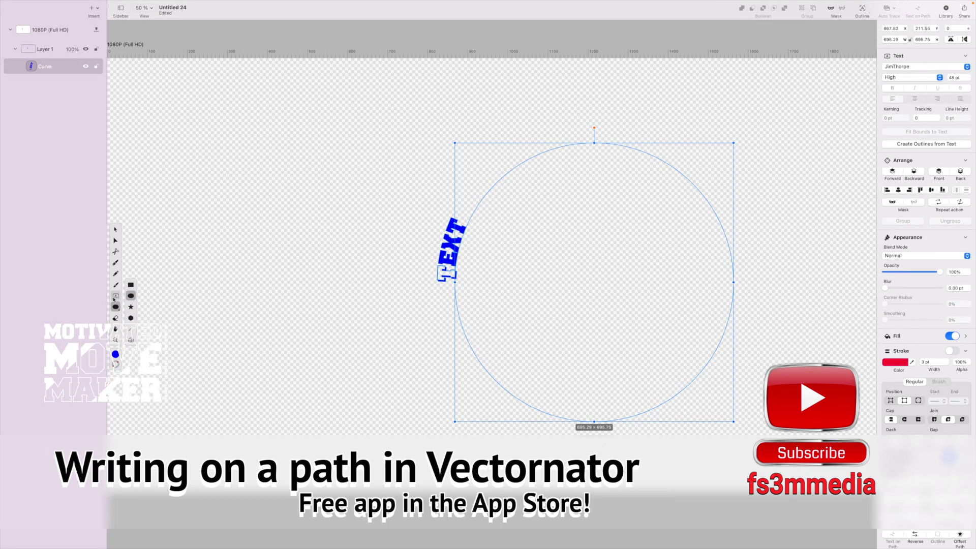
{"action": "left_click", "coordinate": [116, 297]}
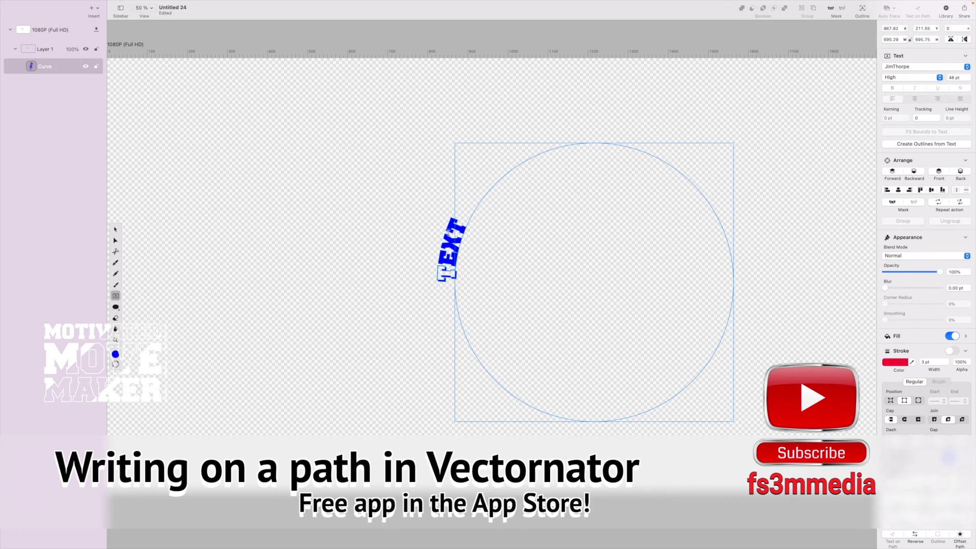
{"action": "left_click", "coordinate": [449, 234]}
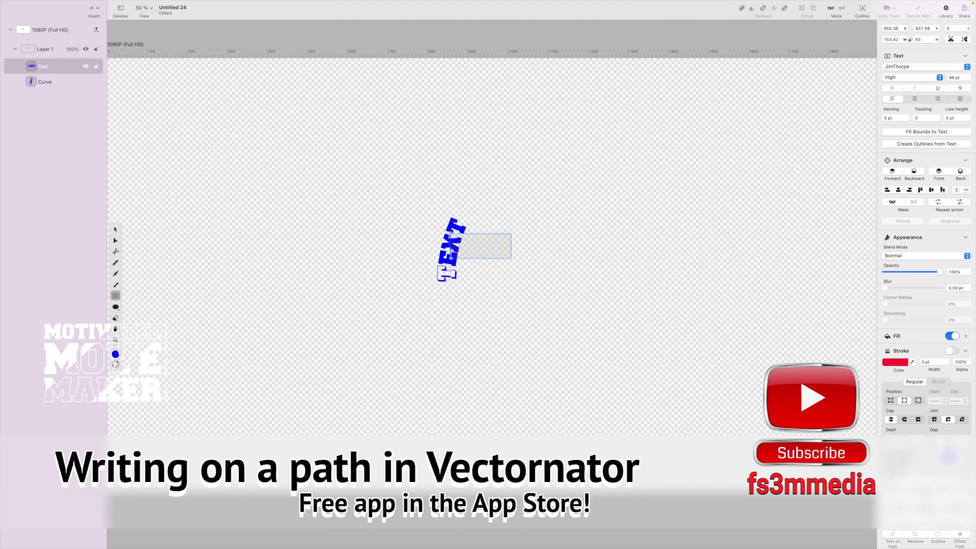
- Delete the stray horizontal Text layers and open the circle's path text for editing
{"action": "left_click", "coordinate": [61, 72]}
{"action": "right_click", "coordinate": [62, 70]}
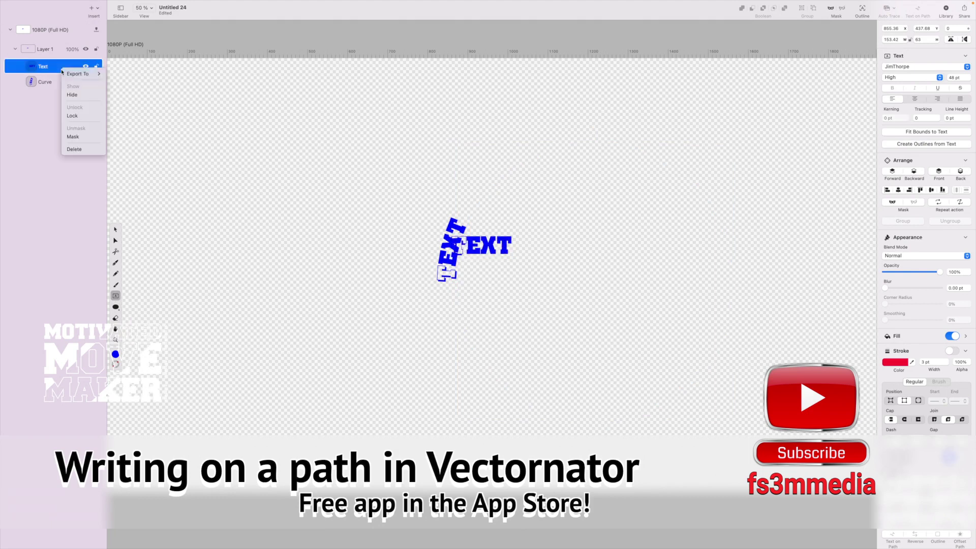
{"action": "left_click", "coordinate": [74, 149]}
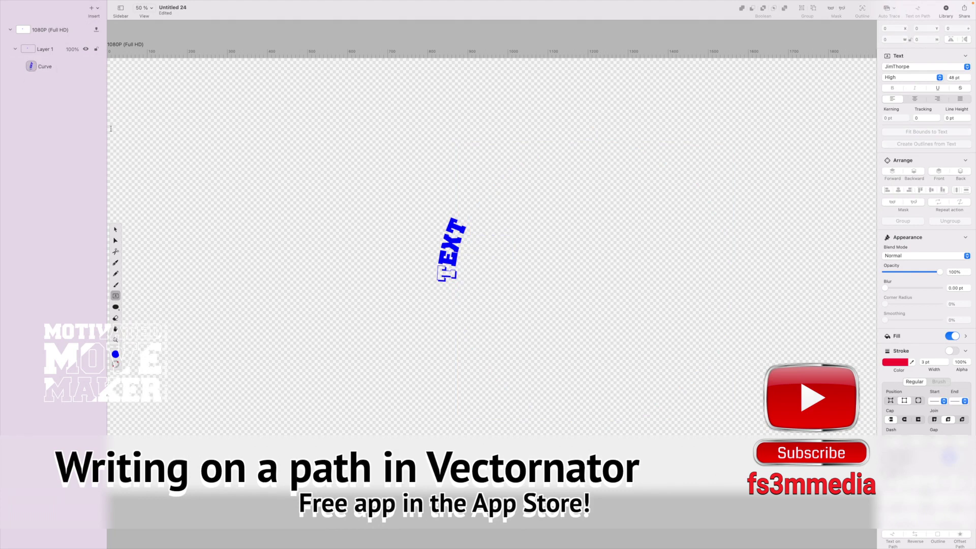
{"action": "left_click", "coordinate": [45, 70]}
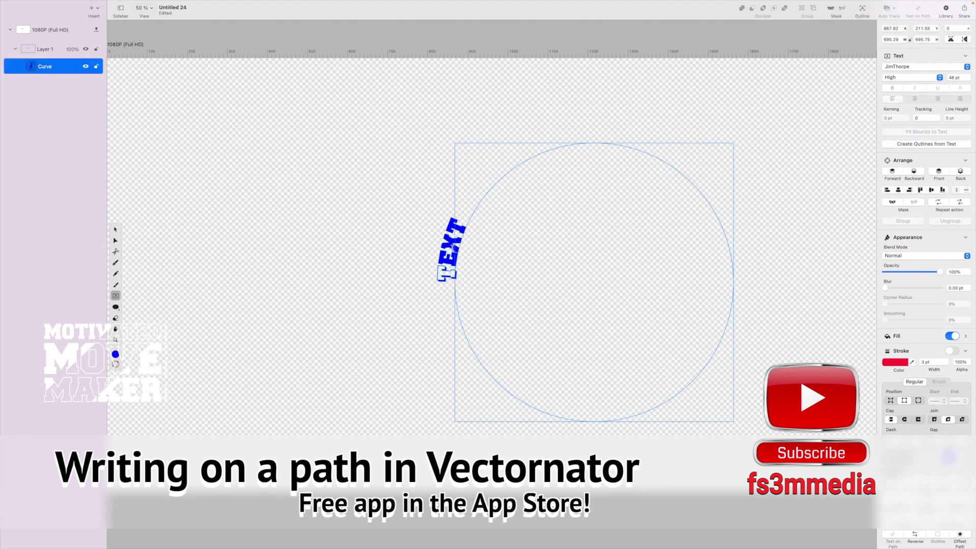
{"action": "left_click", "coordinate": [451, 249]}
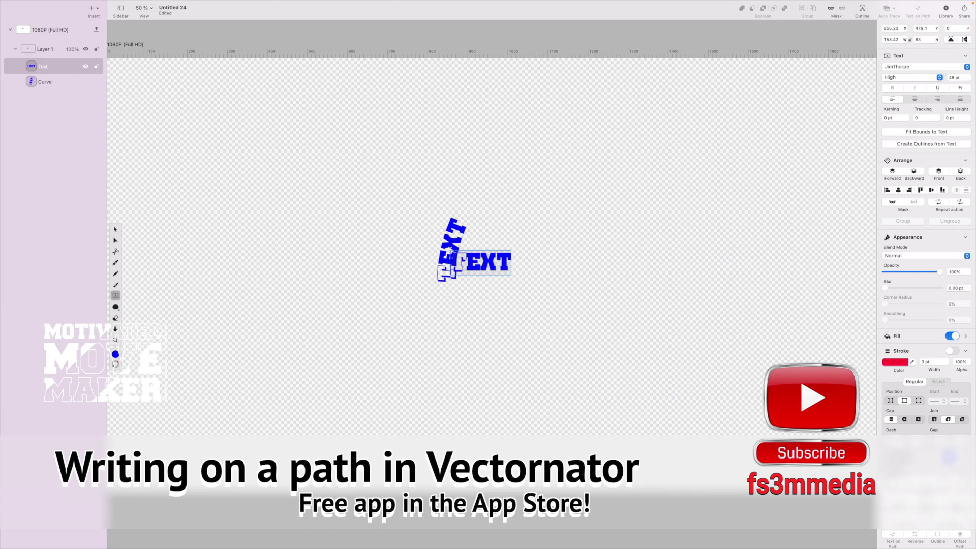
{"action": "right_click", "coordinate": [32, 66]}
{"action": "left_click", "coordinate": [40, 147]}
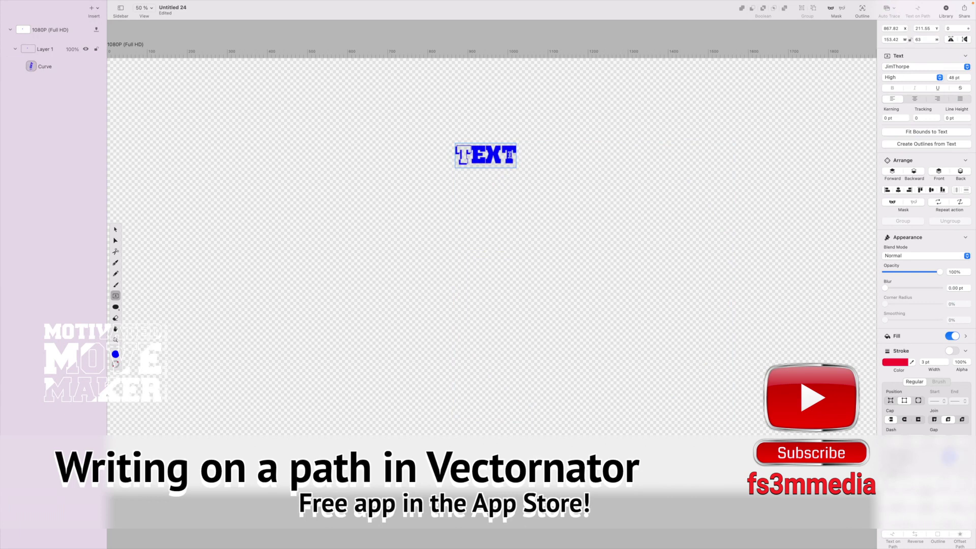
- Replace TEXT with 'GOOD NIGHT FOLKS! HAVE A GREAT WEEK!', correcting the extra E in WEEK
{"action": "key", "text": "BackSpace"}
{"action": "key", "text": "BackSpace"}
{"action": "key", "text": "BackSpace"}
{"action": "key", "text": "BackSpace"}
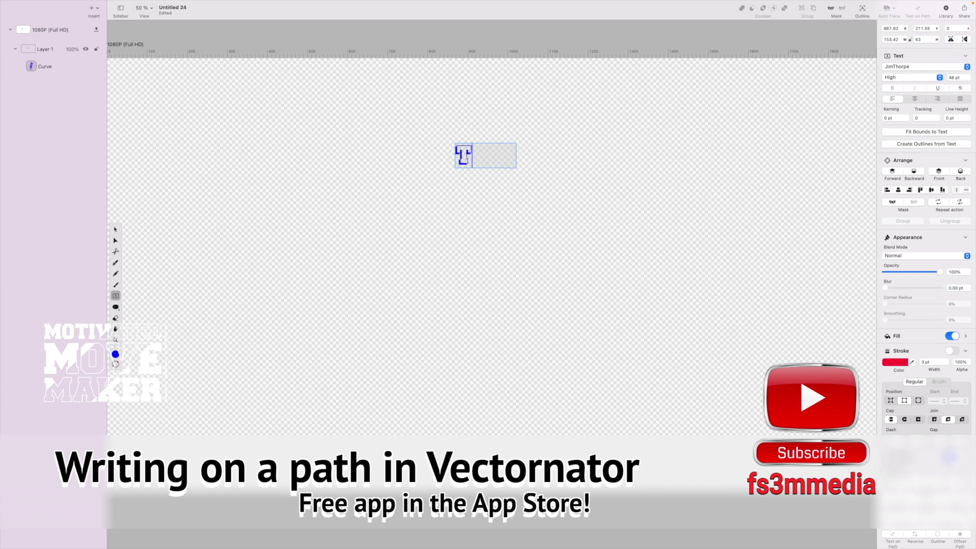
{"action": "type", "text": "GOOD NIGHT FO"}
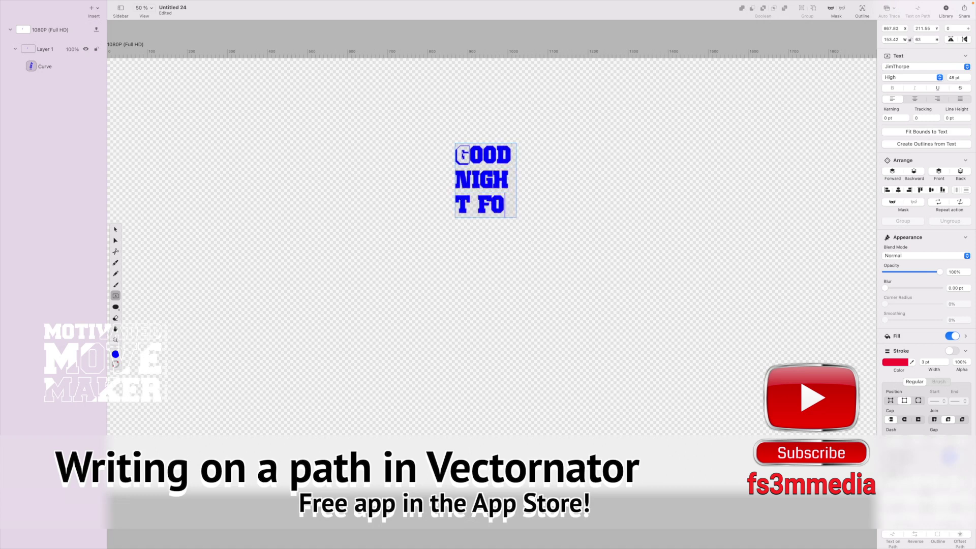
{"action": "type", "text": "LKS! "}
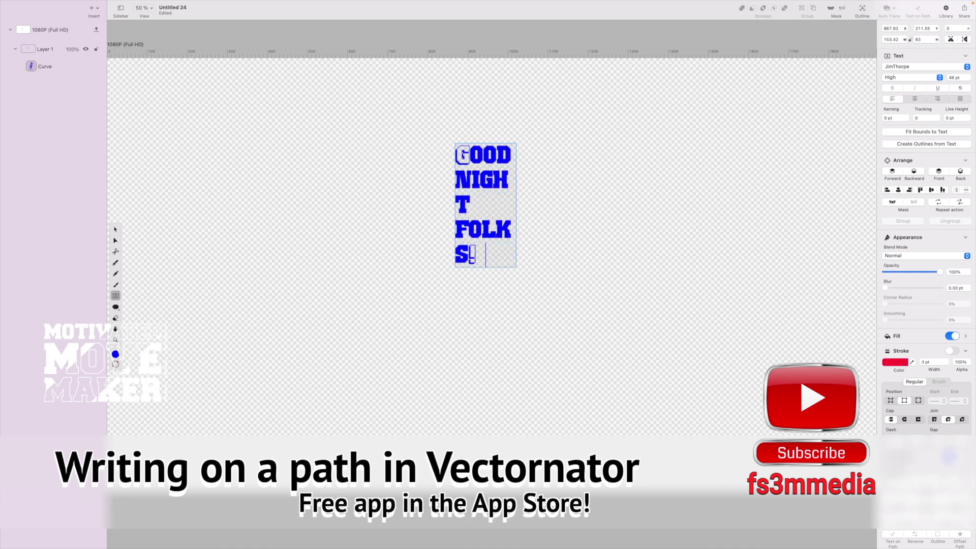
{"action": "type", "text": "HAVE A GRE"}
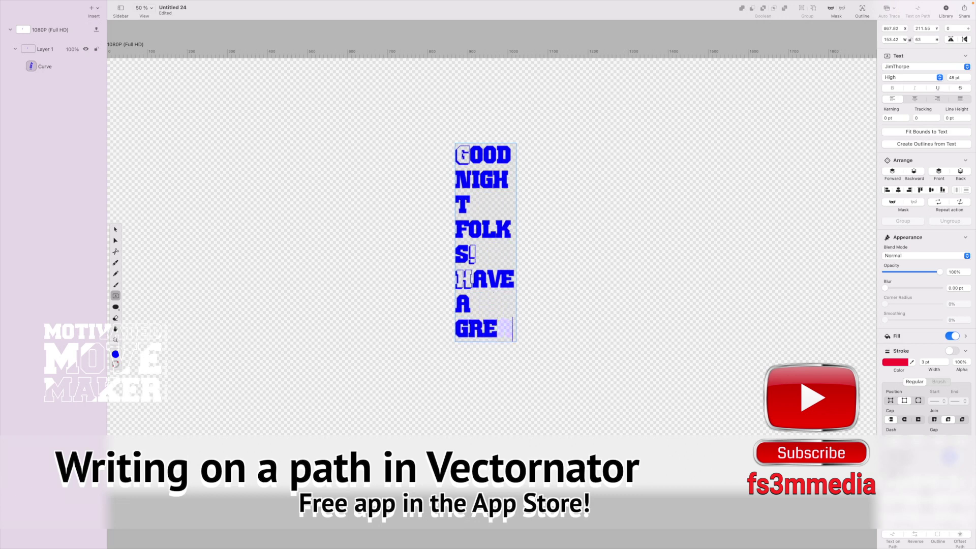
{"action": "type", "text": "AT WEEEK"}
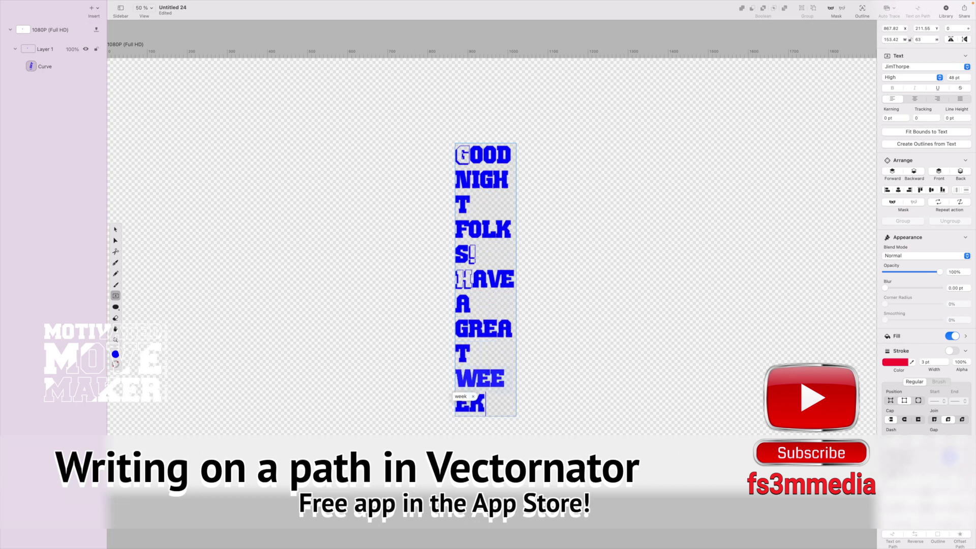
{"action": "key", "text": "BackSpace"}
{"action": "key", "text": "BackSpace"}
{"action": "type", "text": "K!"}
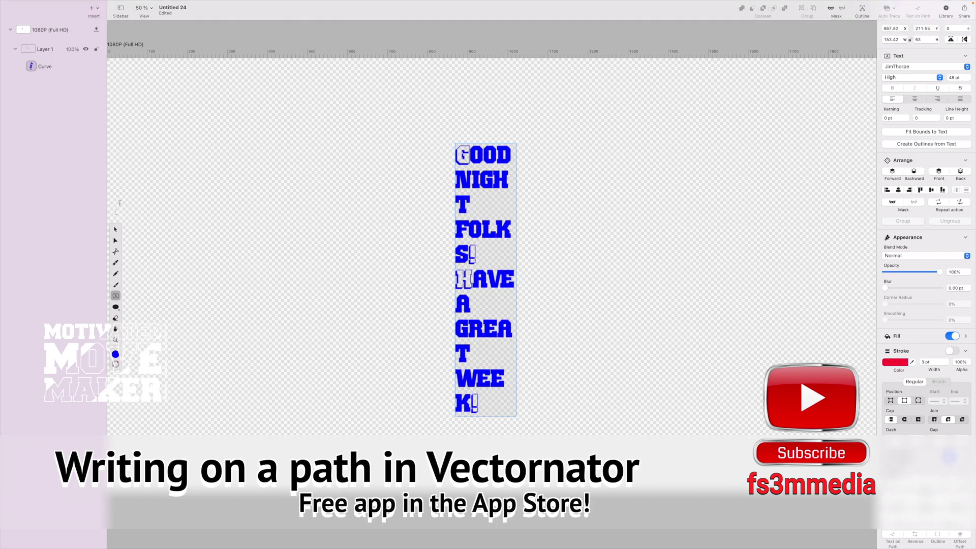
{"action": "left_click", "coordinate": [115, 230]}
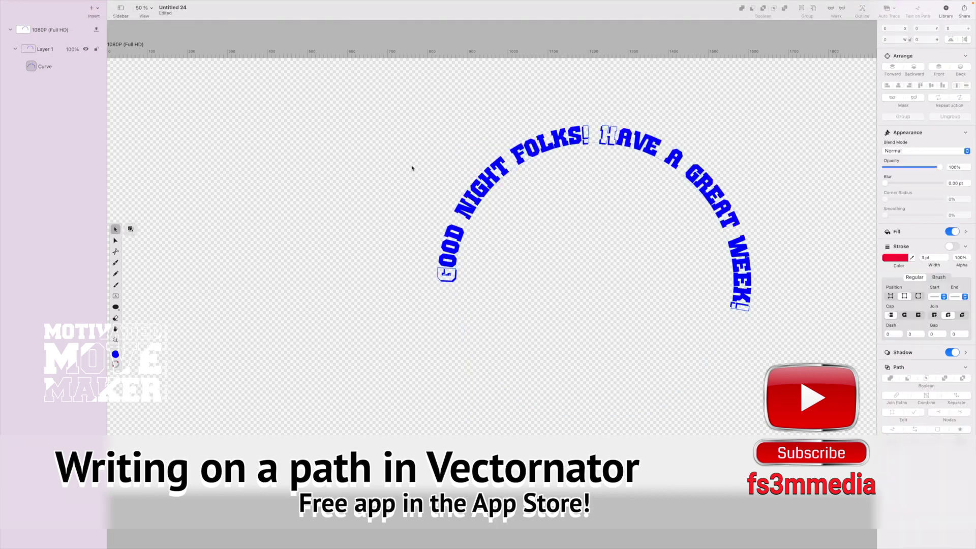
{"action": "left_click", "coordinate": [547, 152]}
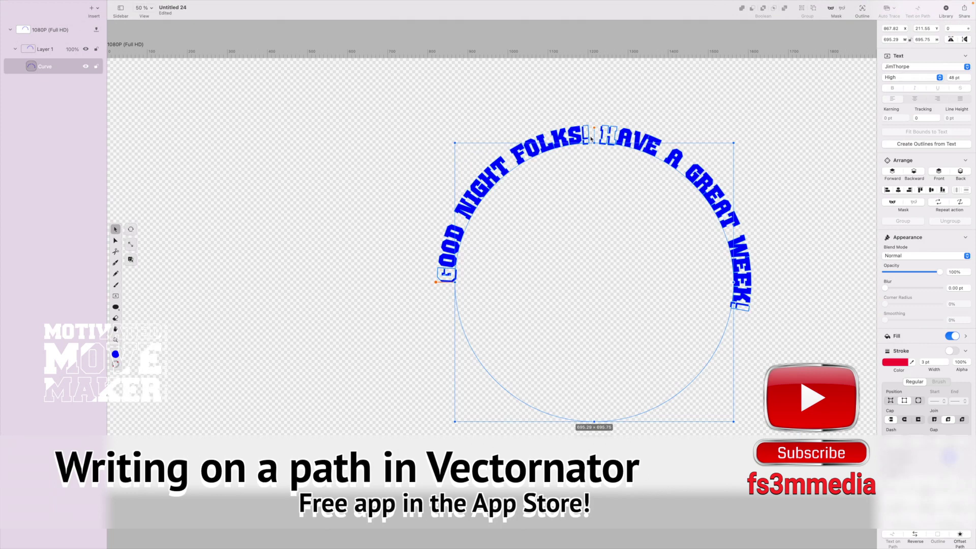
{"action": "mouse_move", "coordinate": [593, 128]}
{"action": "left_mouse_down"}
{"action": "mouse_move", "coordinate": [579, 129]}
{"action": "mouse_move", "coordinate": [592, 126]}
{"action": "left_mouse_up"}
{"action": "left_click", "coordinate": [579, 232]}
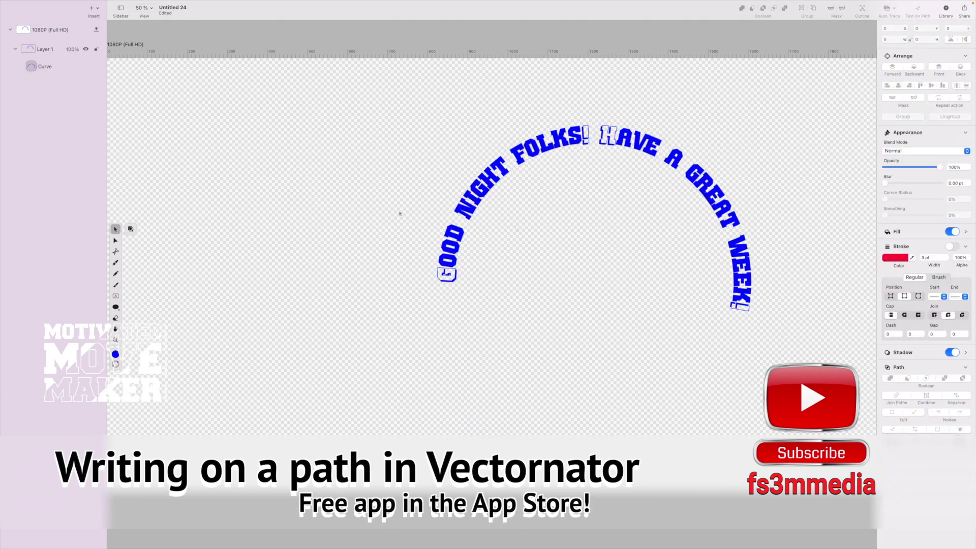
{"action": "left_click_drag", "start_coordinate": [415, 99], "coordinate": [742, 478]}
{"action": "left_click_drag", "start_coordinate": [697, 349], "coordinate": [629, 350]}
{"action": "left_click_drag", "start_coordinate": [599, 422], "coordinate": [506, 413]}
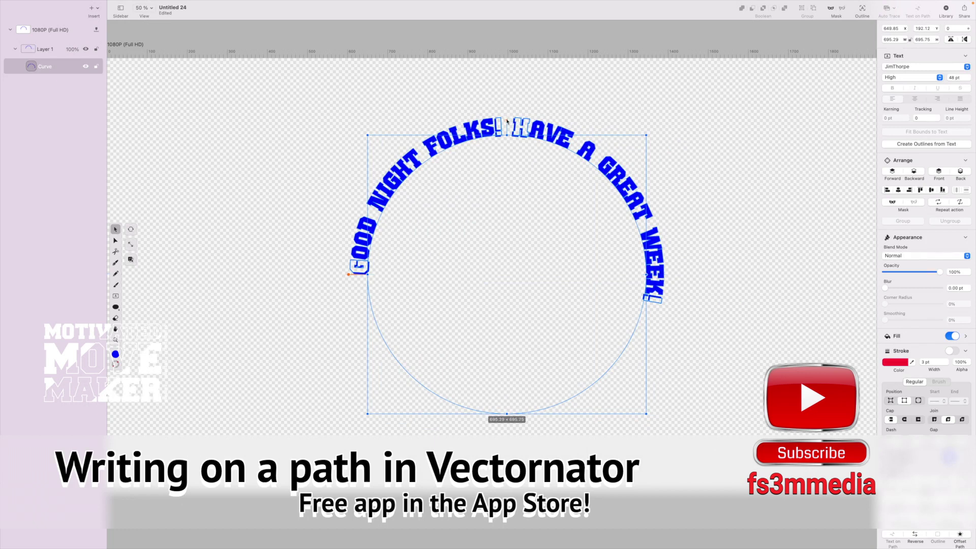
{"action": "mouse_move", "coordinate": [507, 119]}
{"action": "left_mouse_down"}
{"action": "mouse_move", "coordinate": [493, 124]}
{"action": "mouse_move", "coordinate": [506, 119]}
{"action": "left_mouse_up"}
{"action": "key", "text": "Escape"}
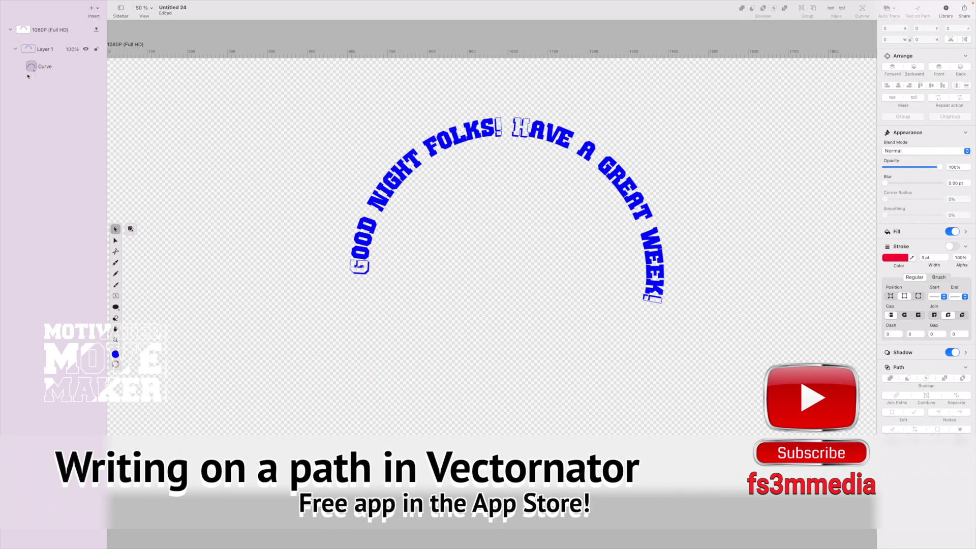
{"action": "left_click", "coordinate": [36, 68]}
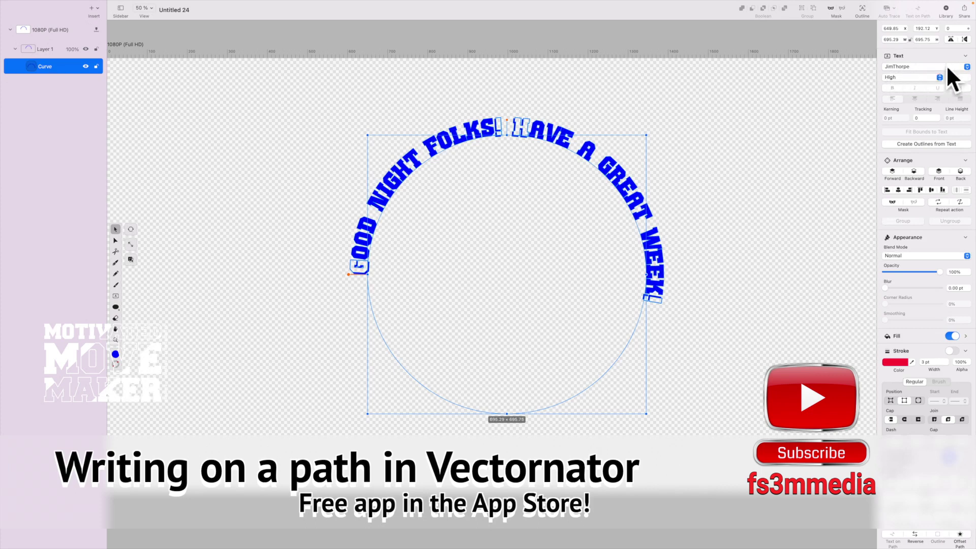
- Reduce the path text from 48 pt to 36 pt and rotate the circle about 14° clockwise
{"action": "left_click", "coordinate": [968, 79]}
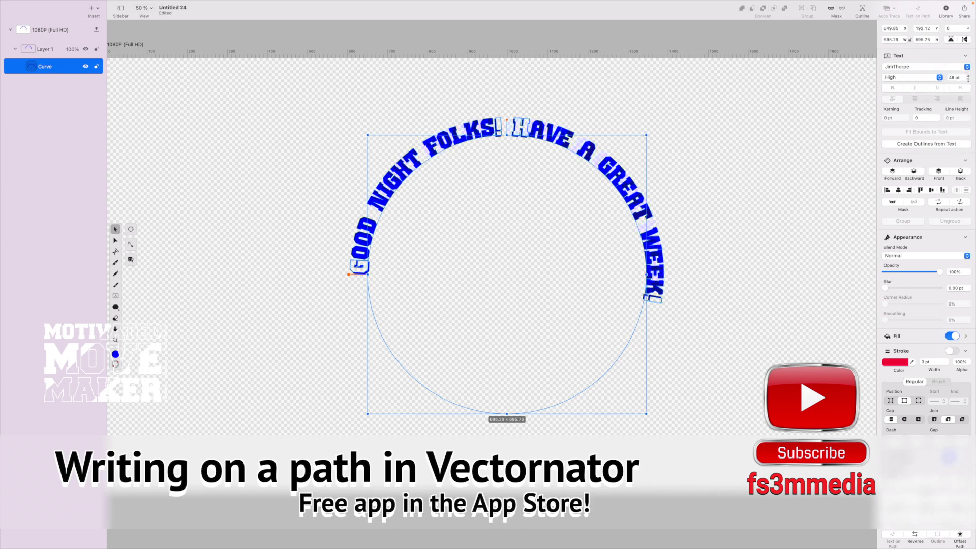
{"action": "left_click", "coordinate": [968, 80]}
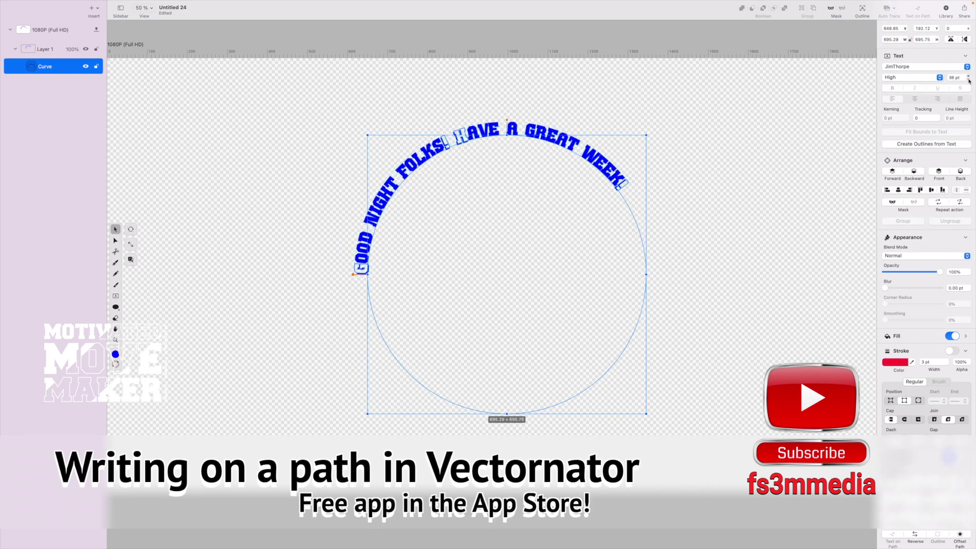
{"action": "left_click_drag", "start_coordinate": [506, 121], "coordinate": [544, 132]}
{"action": "key", "text": "Escape"}
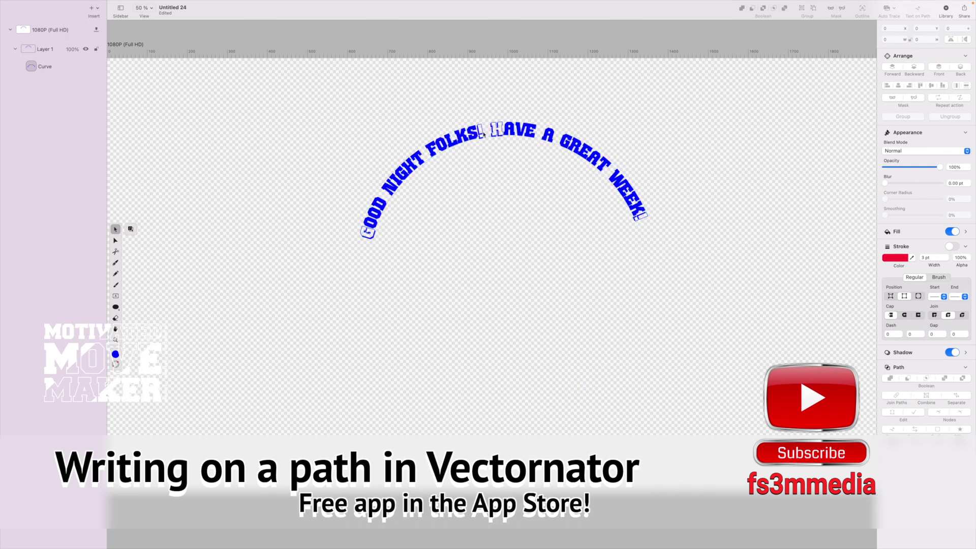
- Turn on a red stroke for the Curve, 3 pt wide at 78% alpha
{"action": "left_click", "coordinate": [41, 69]}
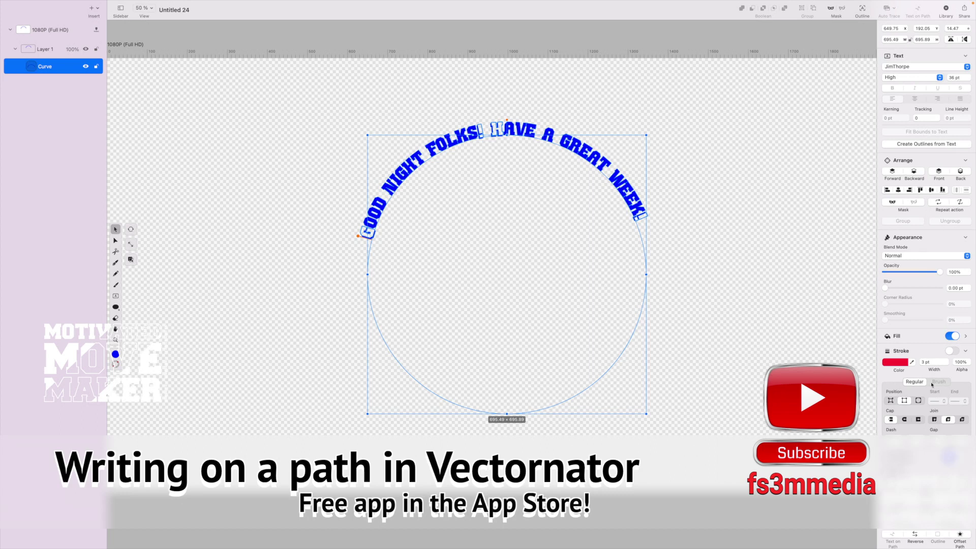
{"action": "left_click", "coordinate": [951, 351]}
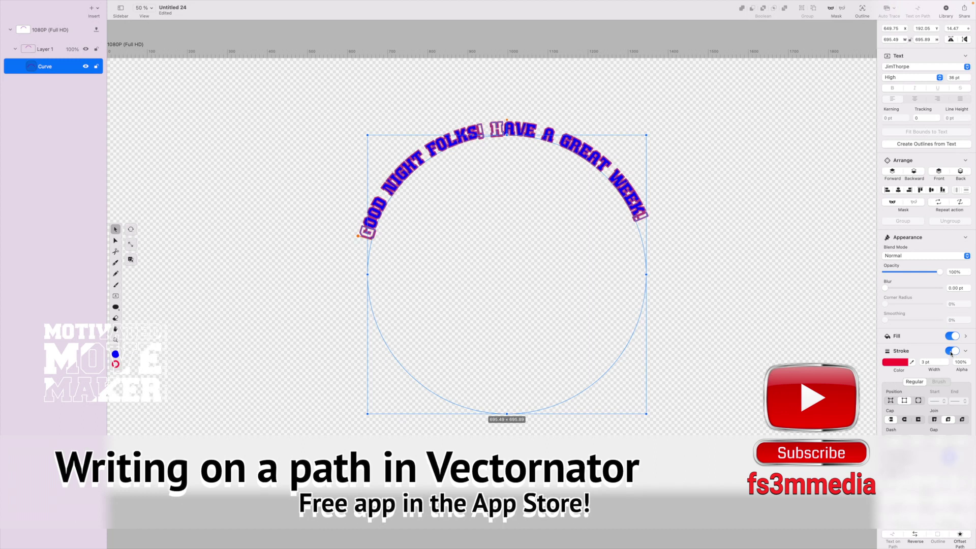
{"action": "mouse_move", "coordinate": [945, 367]}
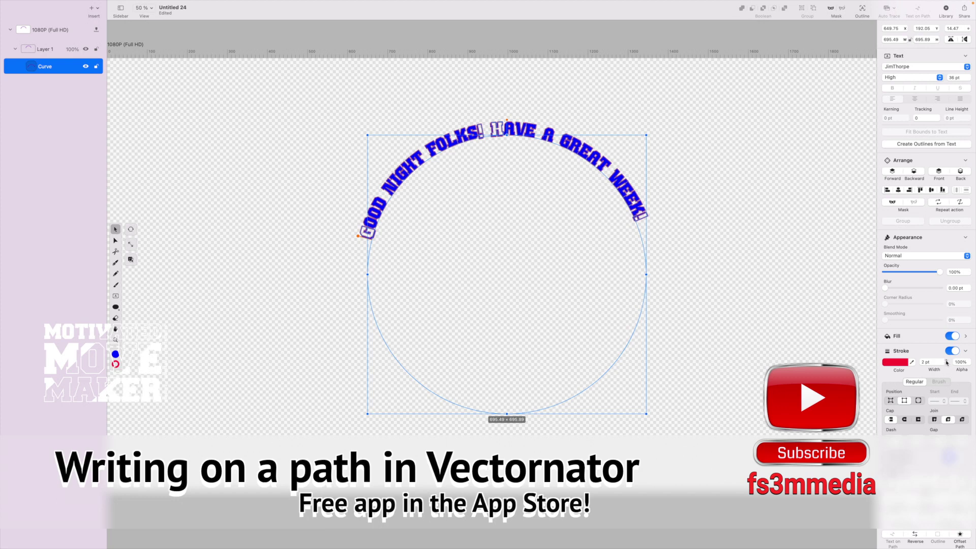
{"action": "left_click", "coordinate": [945, 360]}
{"action": "left_click", "coordinate": [945, 360]}
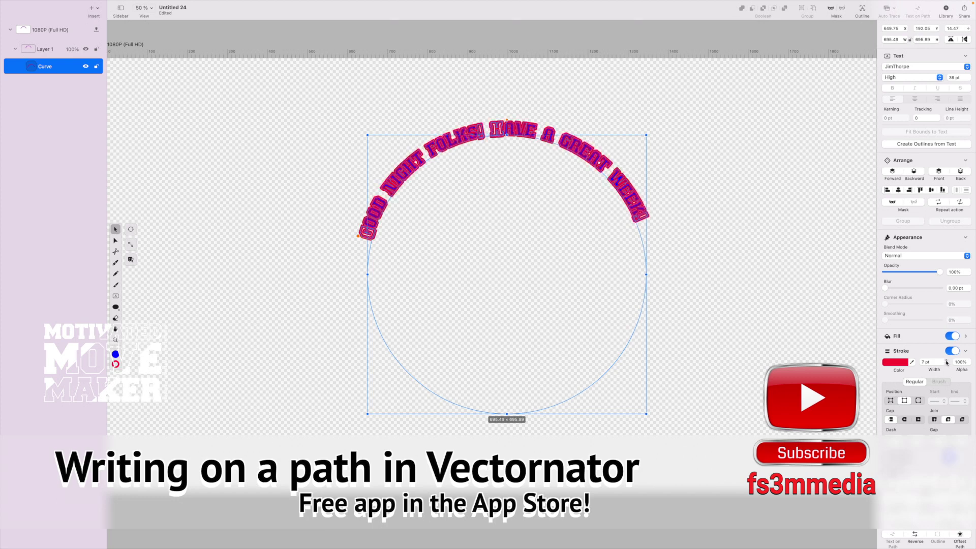
{"action": "left_click", "coordinate": [947, 364]}
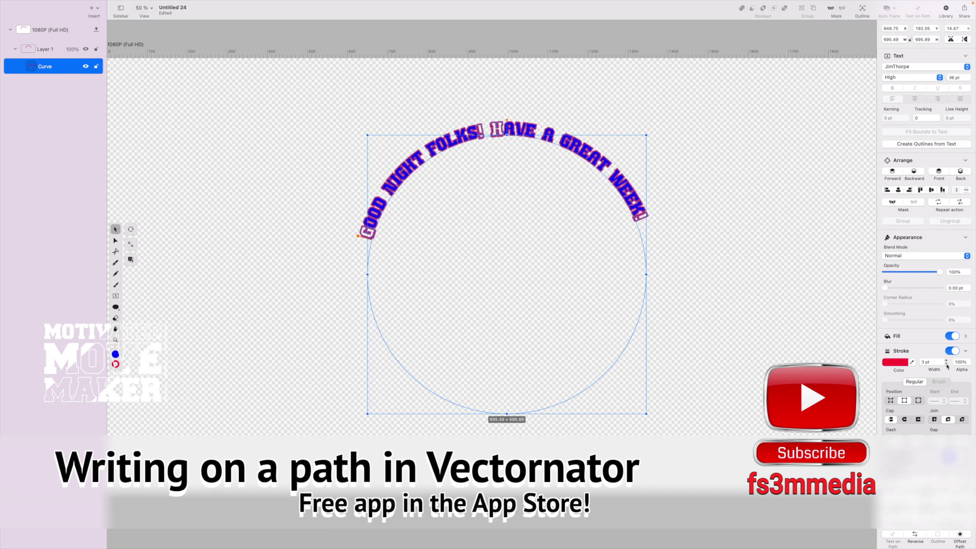
{"action": "left_click", "coordinate": [968, 364]}
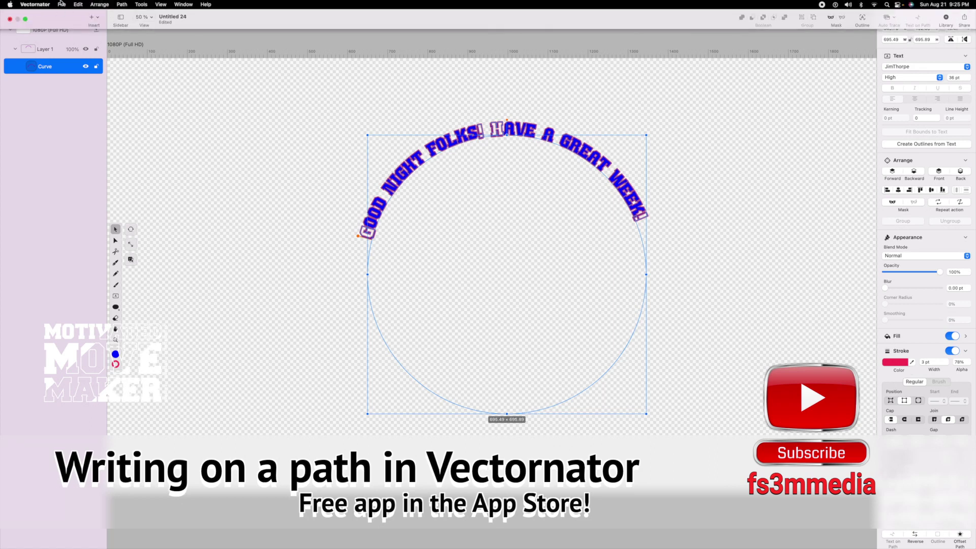
- Save the design to the Desktop as 'Text ona Path Vectornator' instead of Untitled 24
{"action": "left_click", "coordinate": [61, 4]}
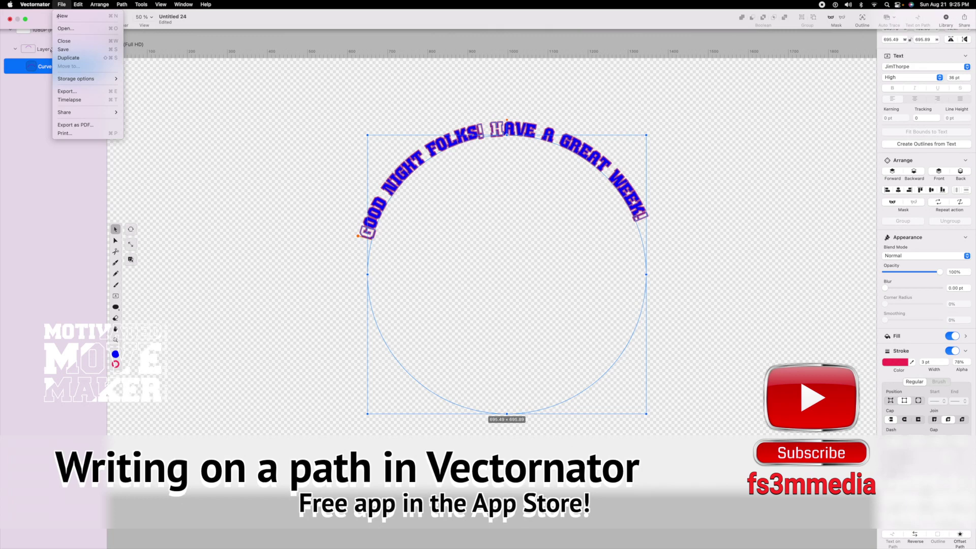
{"action": "left_click", "coordinate": [65, 51]}
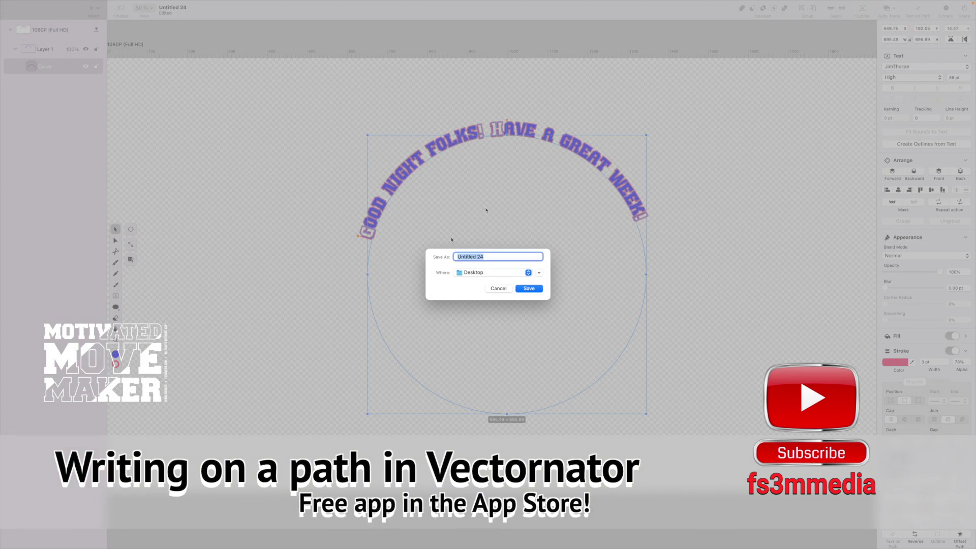
{"action": "left_click", "coordinate": [484, 256]}
{"action": "key", "text": "BackSpace"}
{"action": "key", "text": "BackSpace"}
{"action": "key", "text": "BackSpace"}
{"action": "key", "text": "BackSpace"}
{"action": "key", "text": "BackSpace"}
{"action": "key", "text": "BackSpace"}
{"action": "key", "text": "BackSpace"}
{"action": "key", "text": "BackSpace"}
{"action": "key", "text": "BackSpace"}
{"action": "key", "text": "BackSpace"}
{"action": "key", "text": "BackSpace"}
{"action": "type", "text": "Text ona Path Vectornastor"}
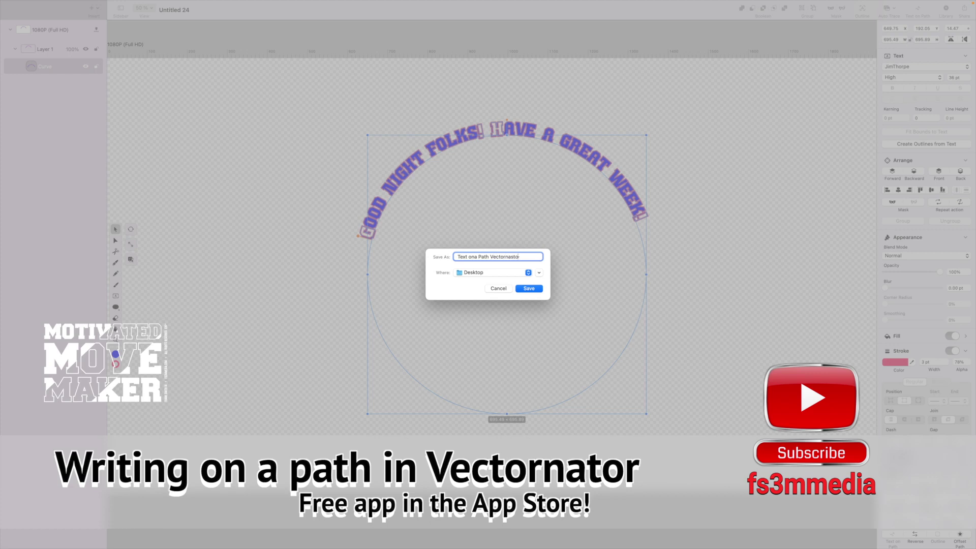
{"action": "key", "text": "BackSpace"}
{"action": "key", "text": "BackSpace"}
{"action": "type", "text": "to"}
{"action": "left_click", "coordinate": [529, 288]}
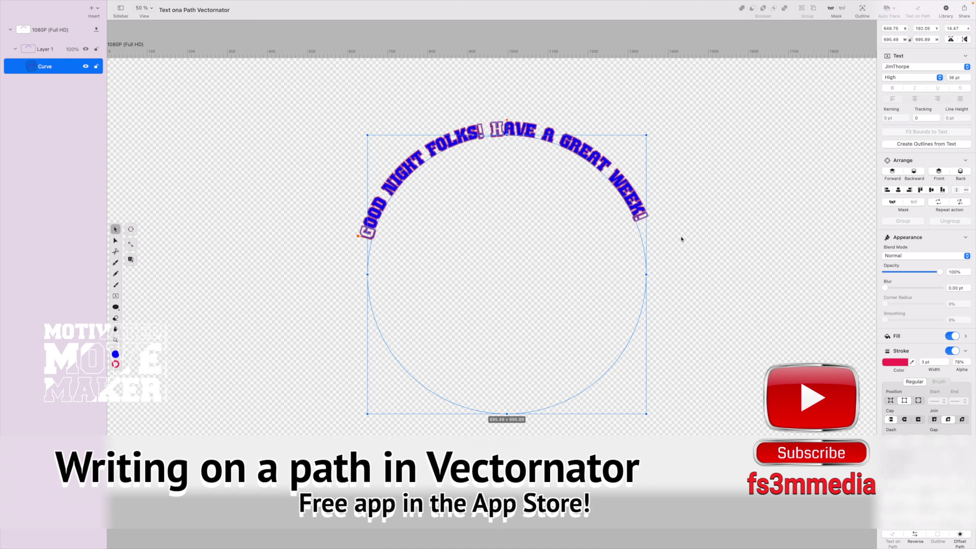
- Wait for saving to finish and confirm the title reads 'Text ona Path Vectornator'
{"action": "mouse_move", "coordinate": [761, 2]}
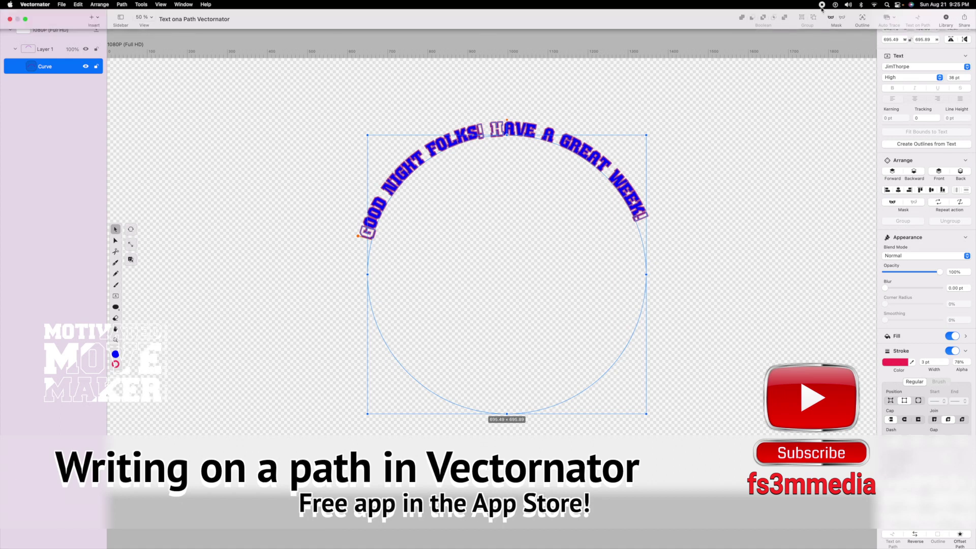